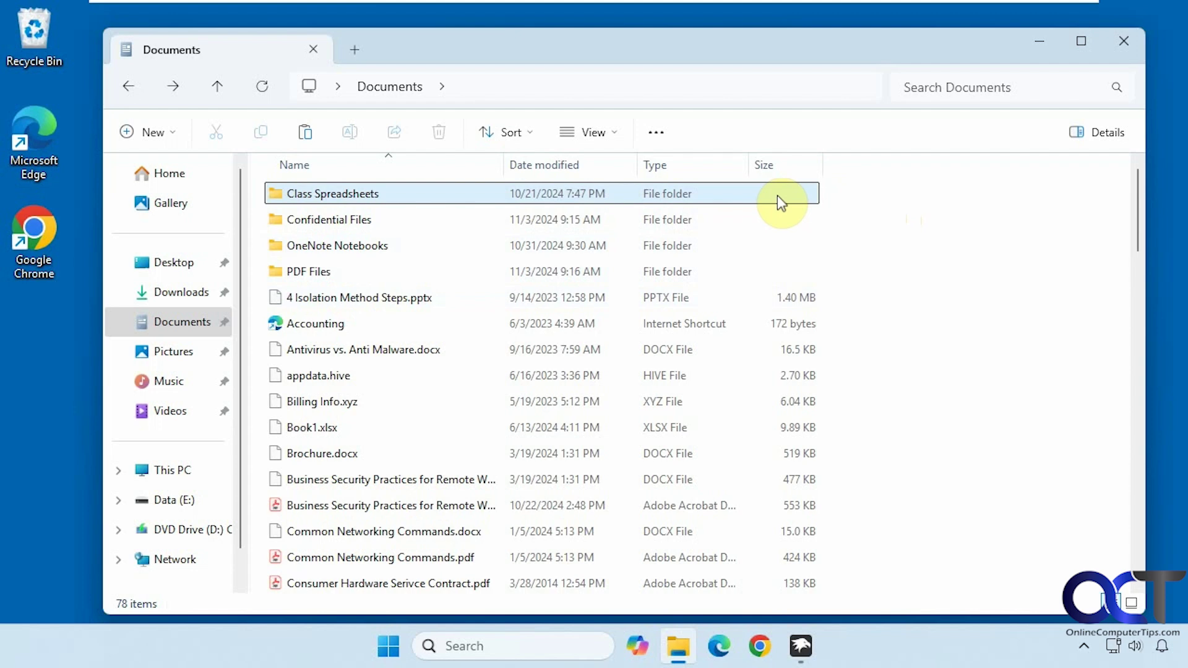
# - View the Class Spreadsheets folder's properties, then close them without changes
pyautogui.moveTo(364, 197)
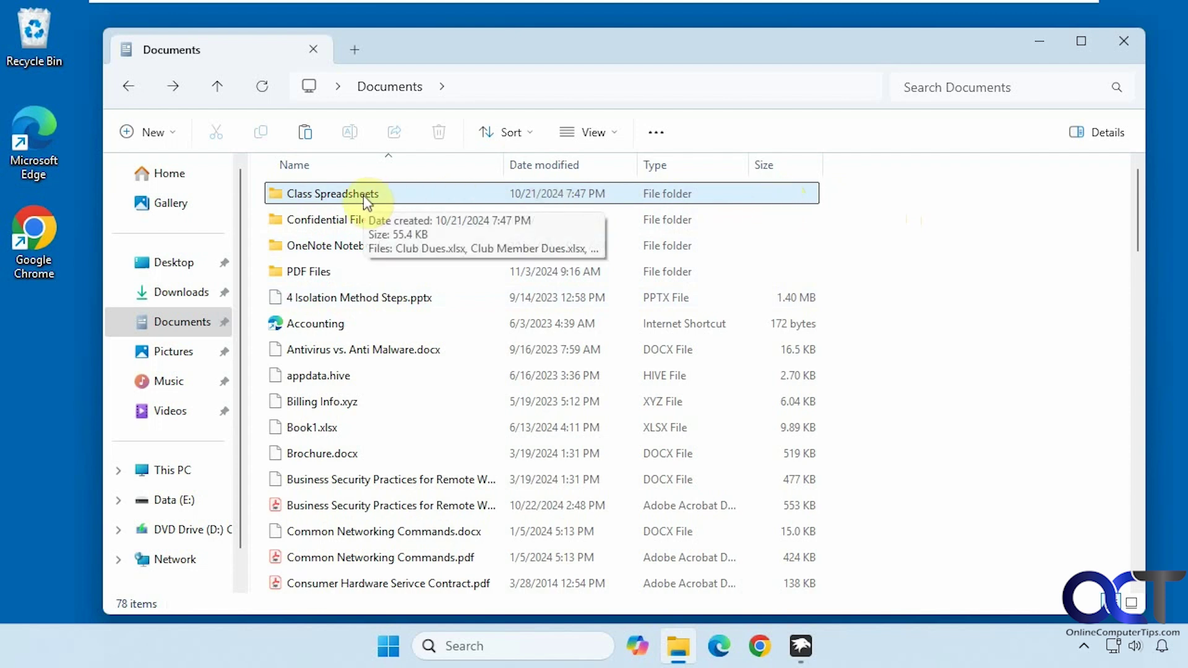
pyautogui.rightClick(363, 195)
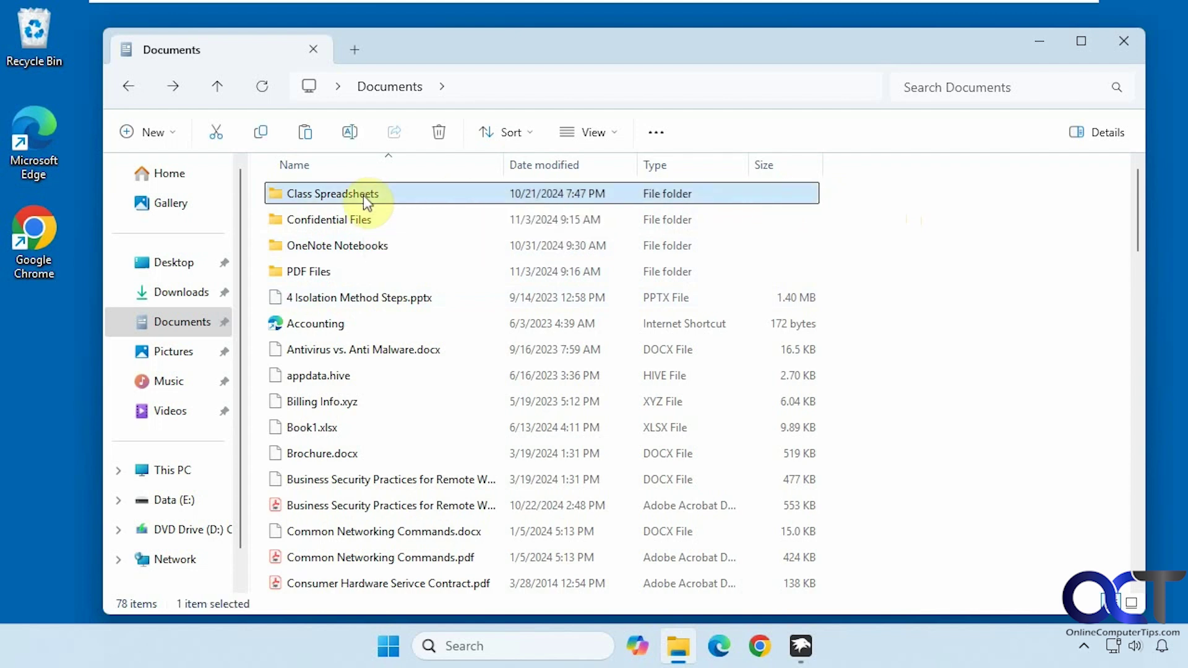
pyautogui.click(431, 476)
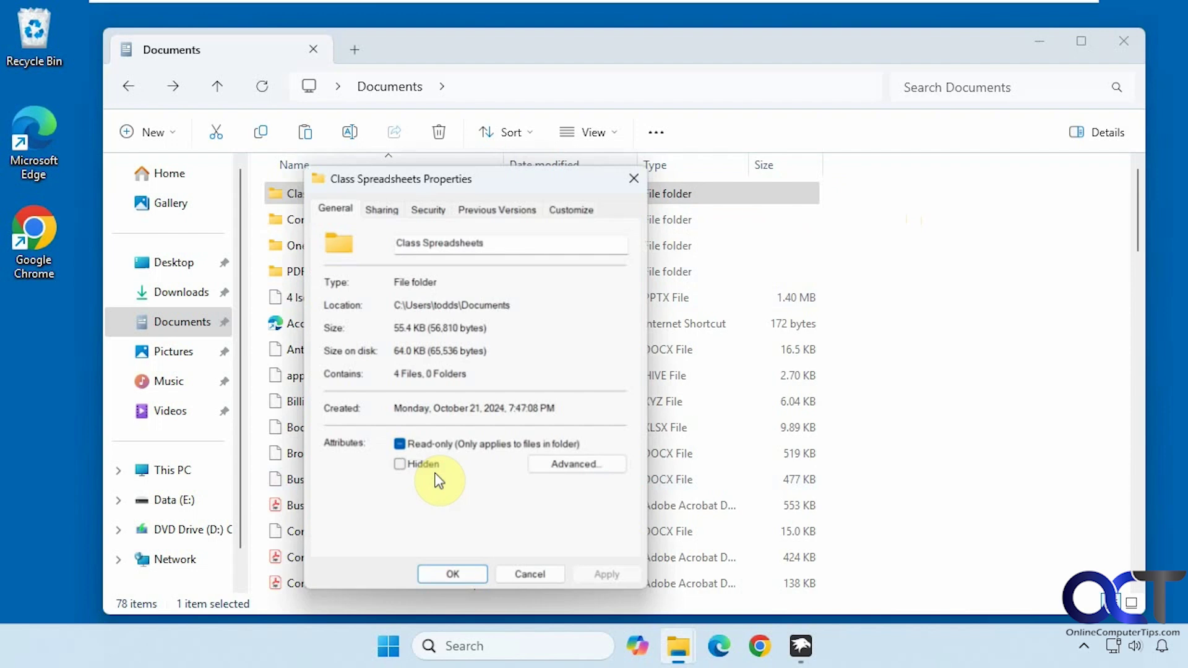
pyautogui.click(523, 580)
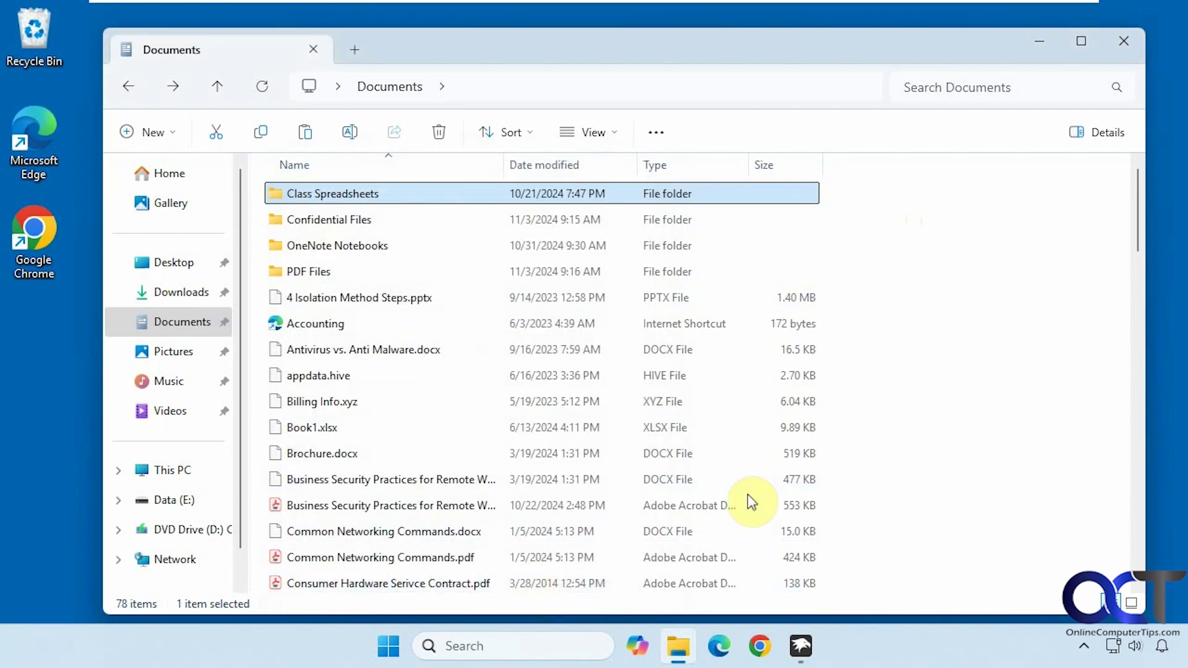
# - Sort the Documents list by the Size column, smallest first
pyautogui.click(782, 168)
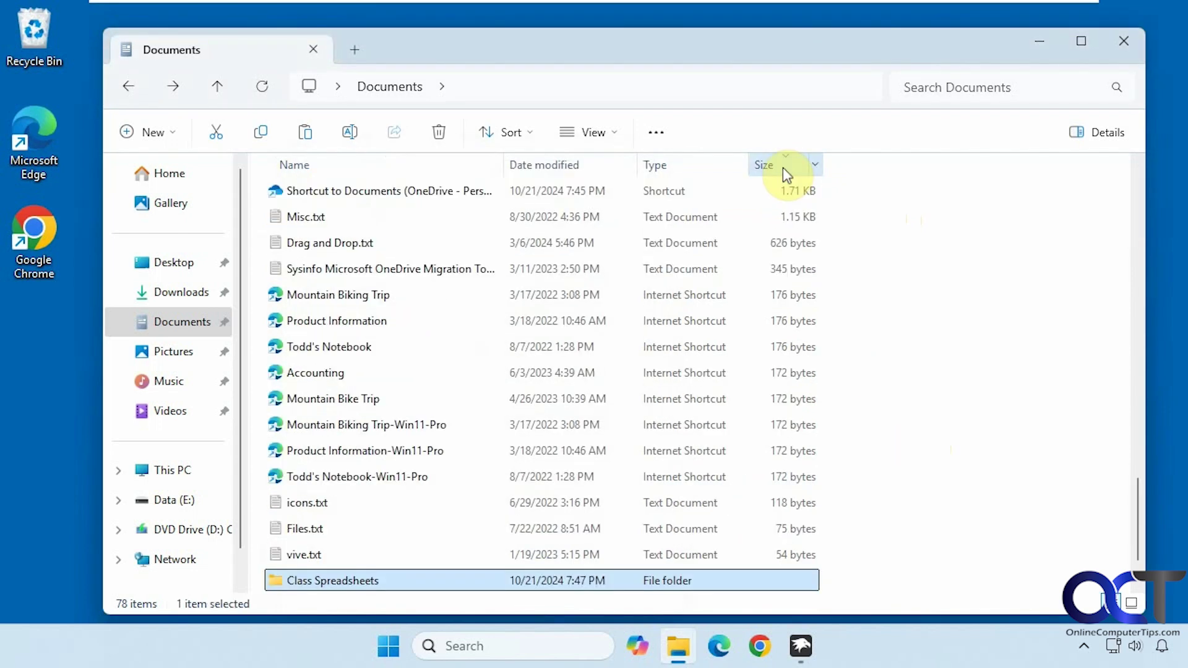
pyautogui.scroll(-1, 1132, 520)
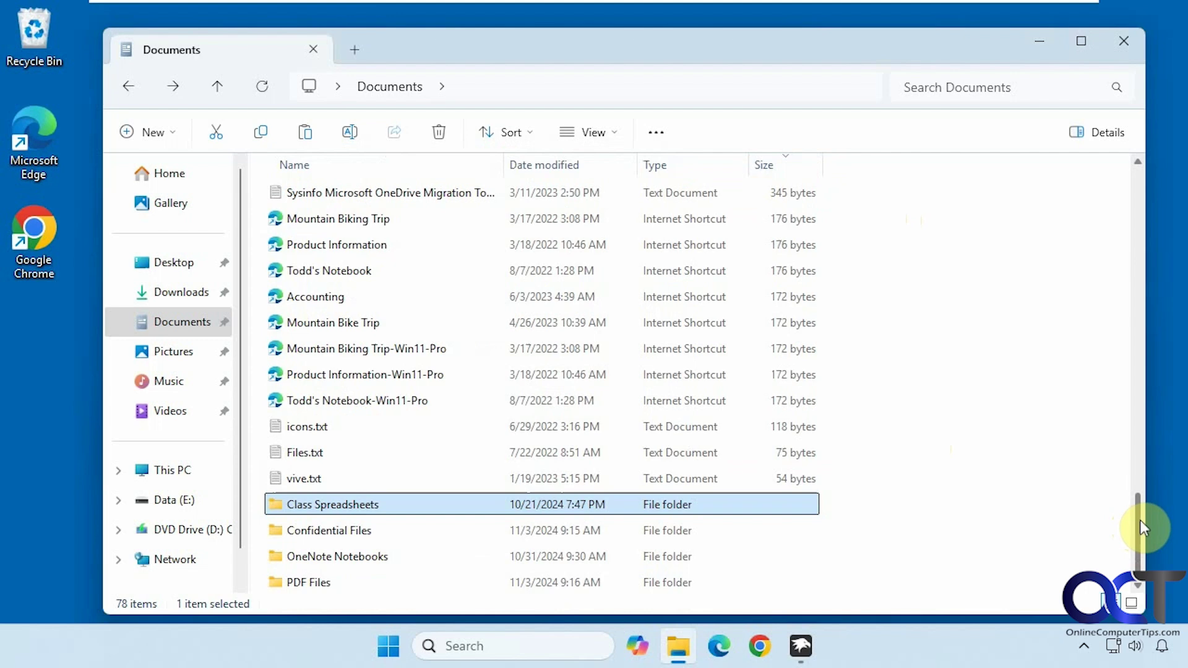
pyautogui.moveTo(1141, 588); pyautogui.dragTo(1132, 178)
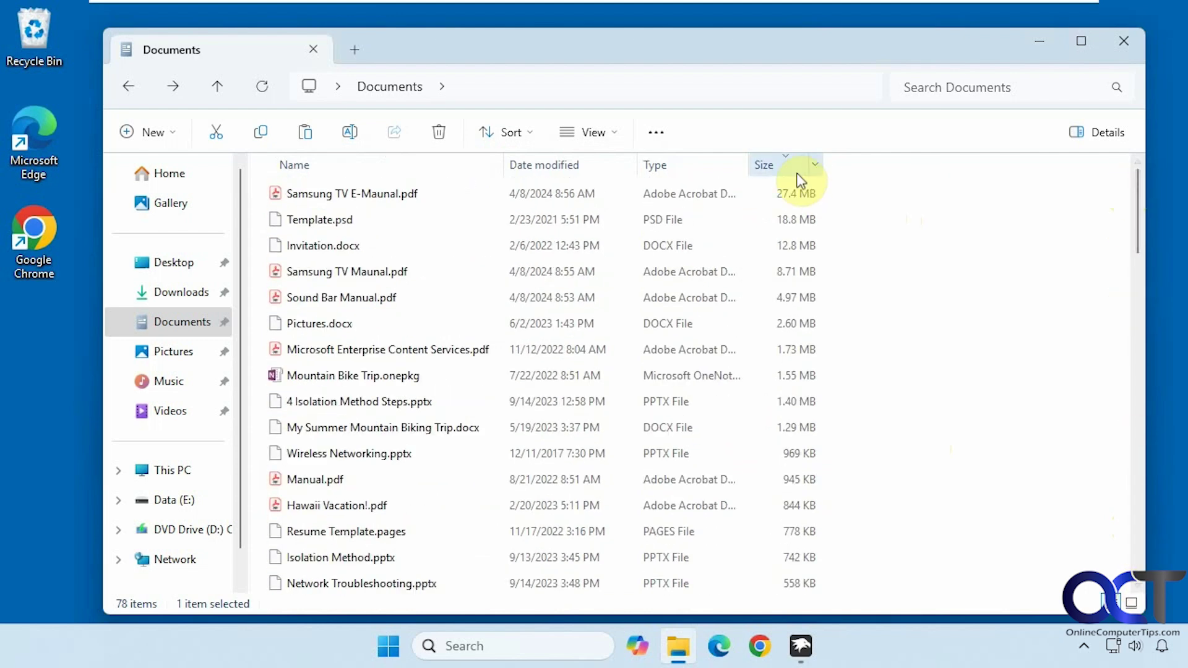
pyautogui.click(776, 170)
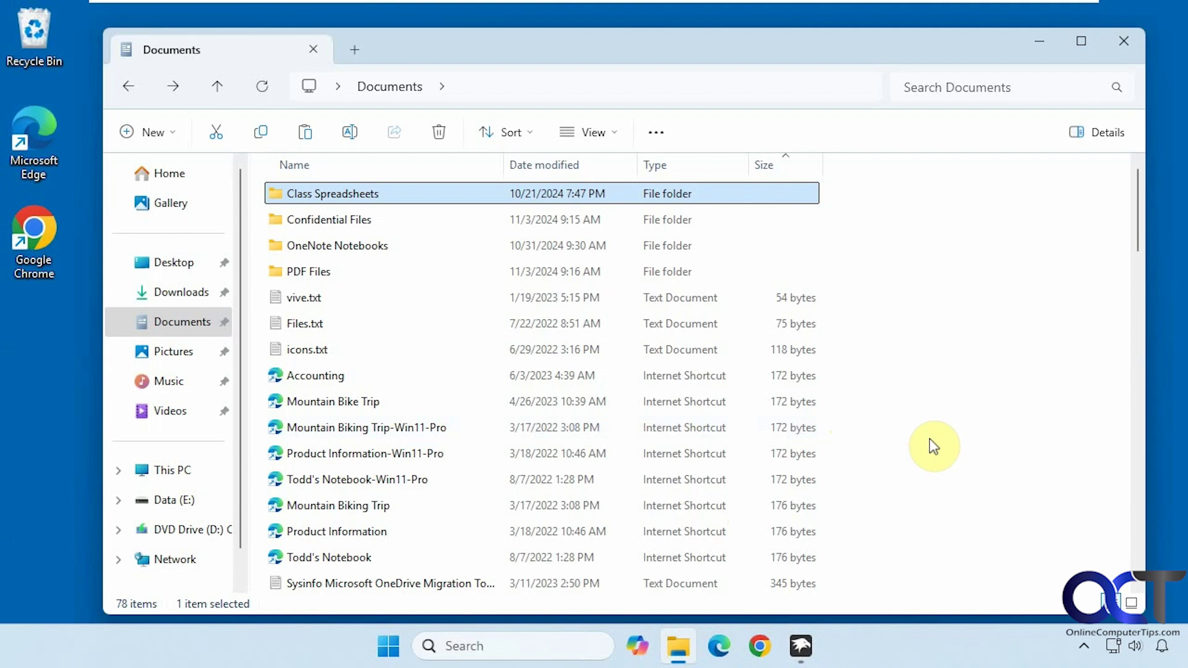
pyautogui.click(807, 640)
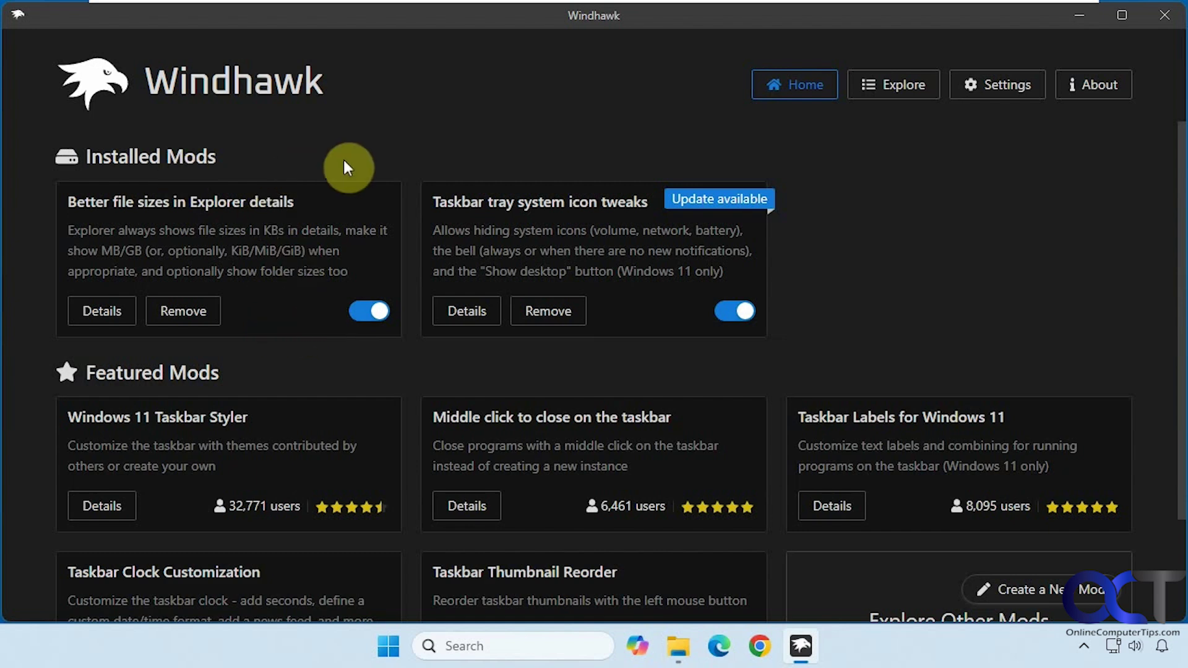
pyautogui.click(886, 93)
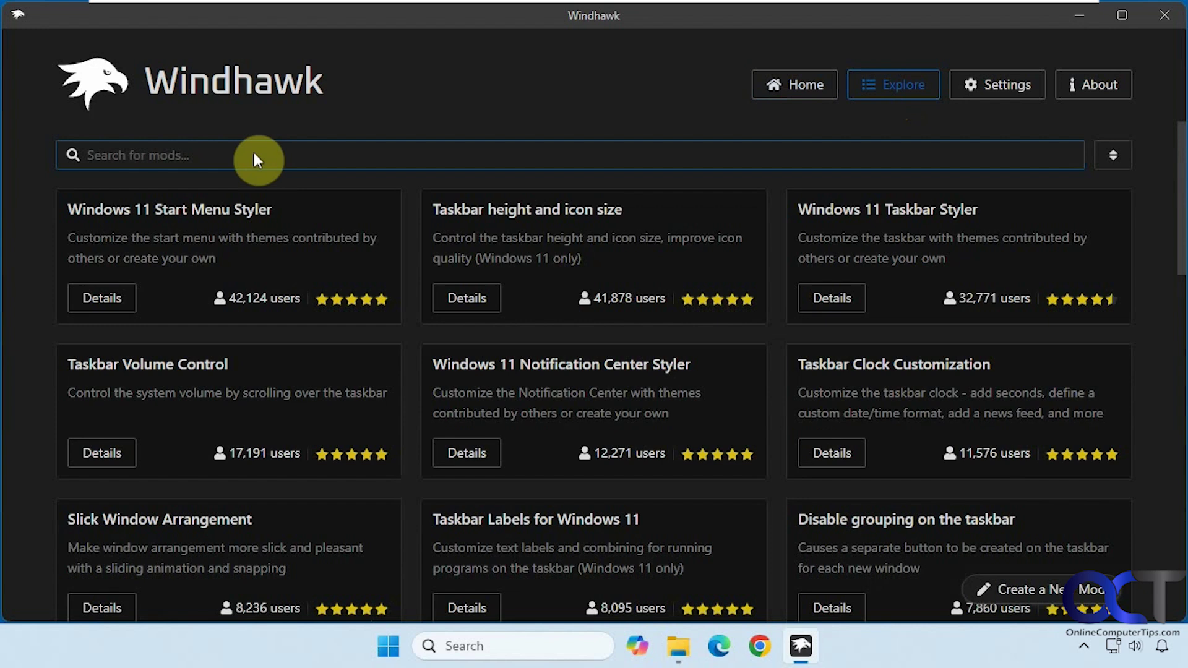
pyautogui.click(467, 298)
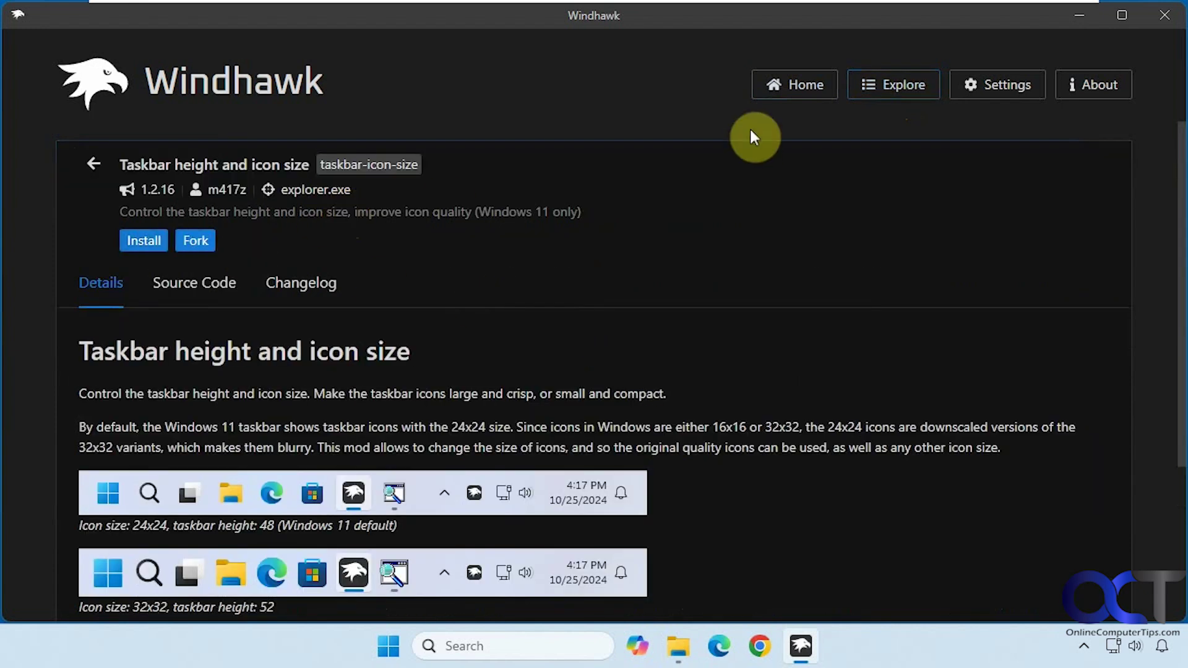
pyautogui.click(797, 94)
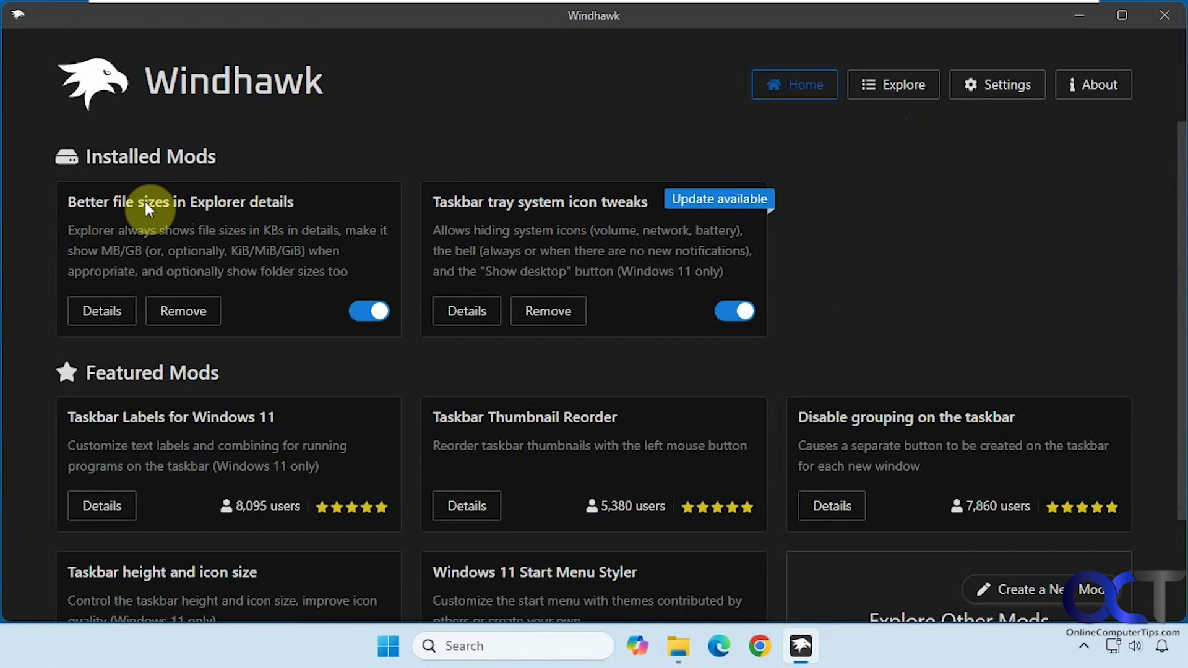
pyautogui.moveTo(286, 190); pyautogui.dragTo(73, 204)
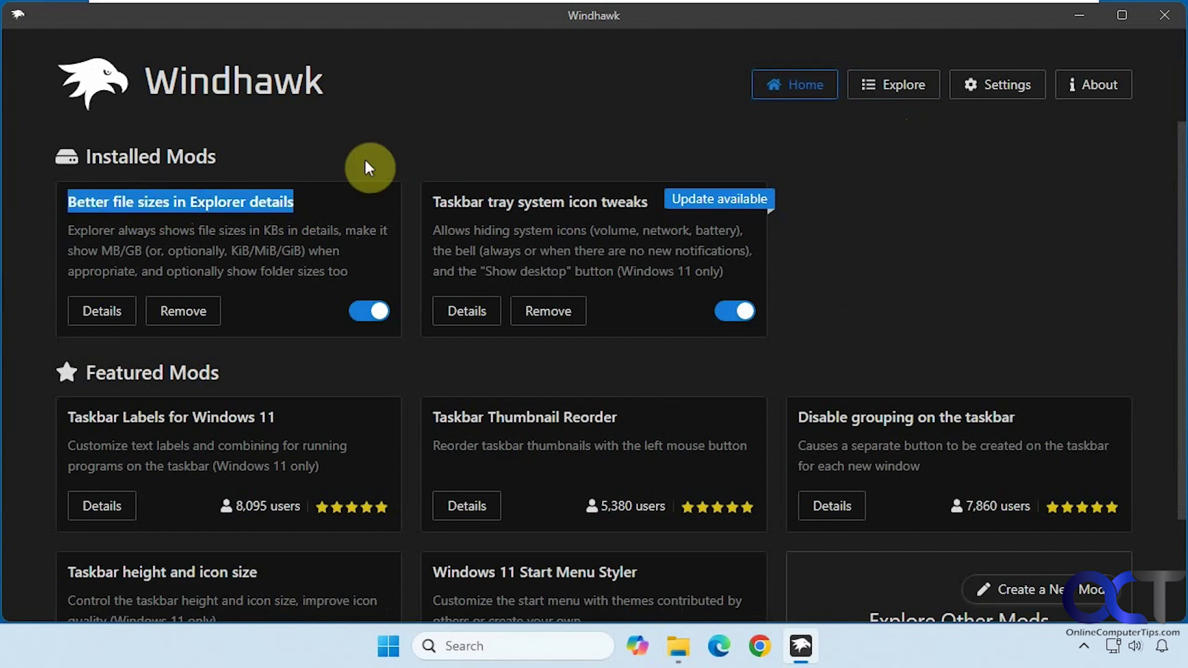
pyautogui.click(891, 84)
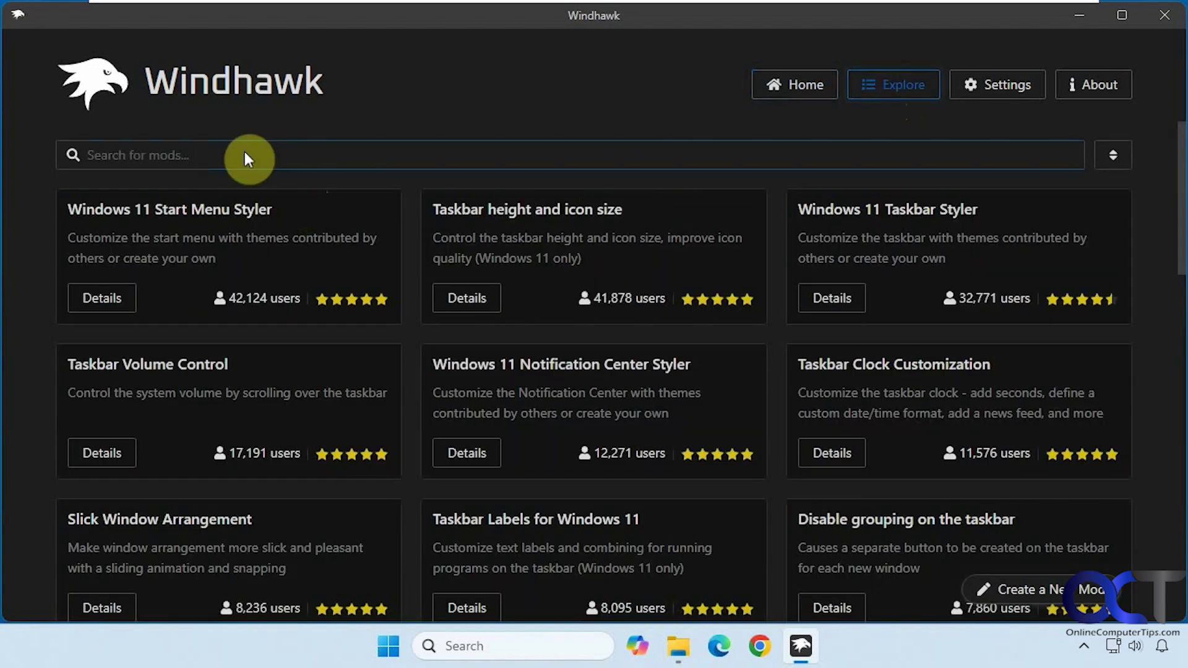
pyautogui.click(802, 93)
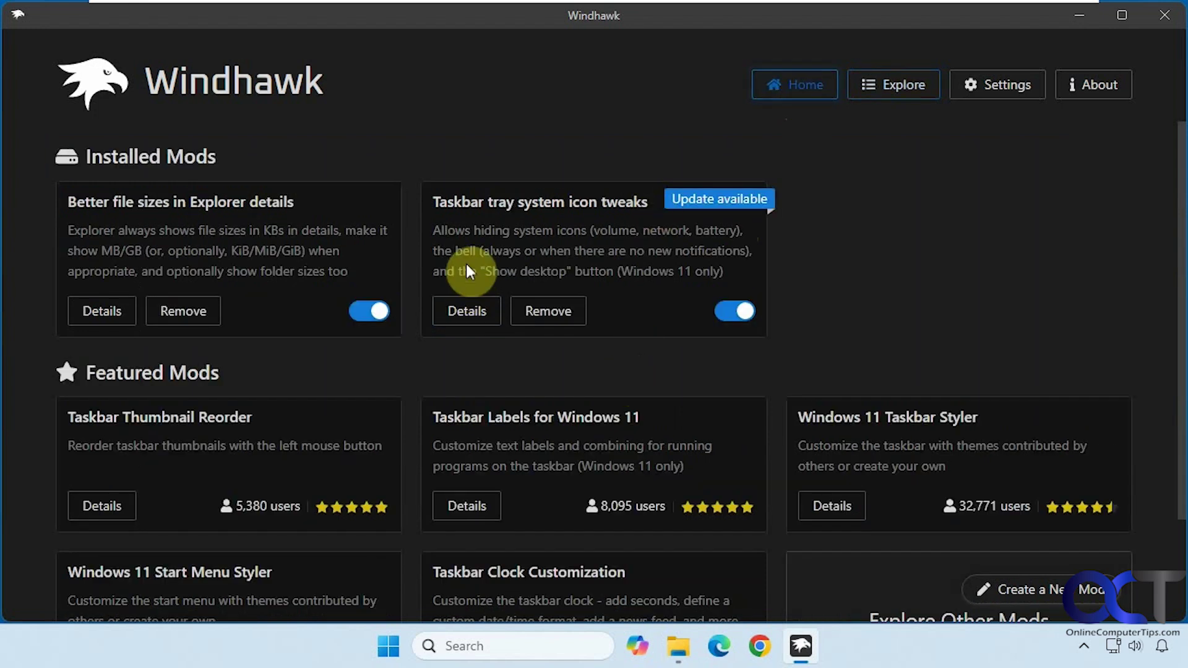
# - Toggle the Better file sizes in Explorer details mod and read its version 1.1 description page
pyautogui.click(368, 311)
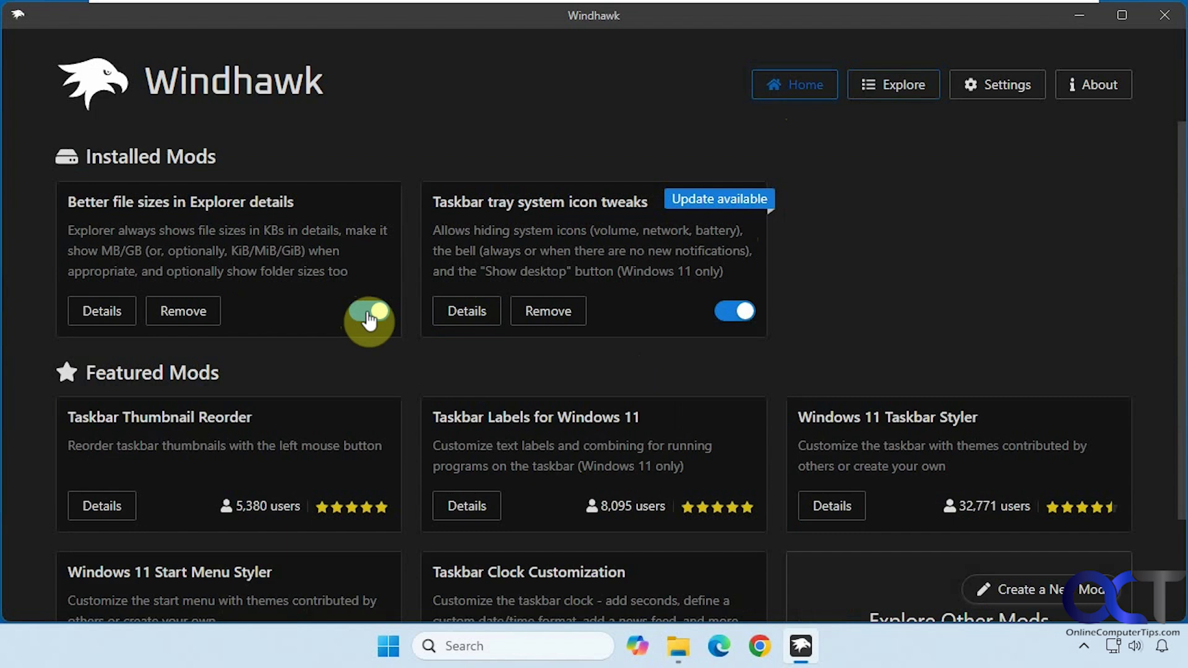
pyautogui.click(110, 313)
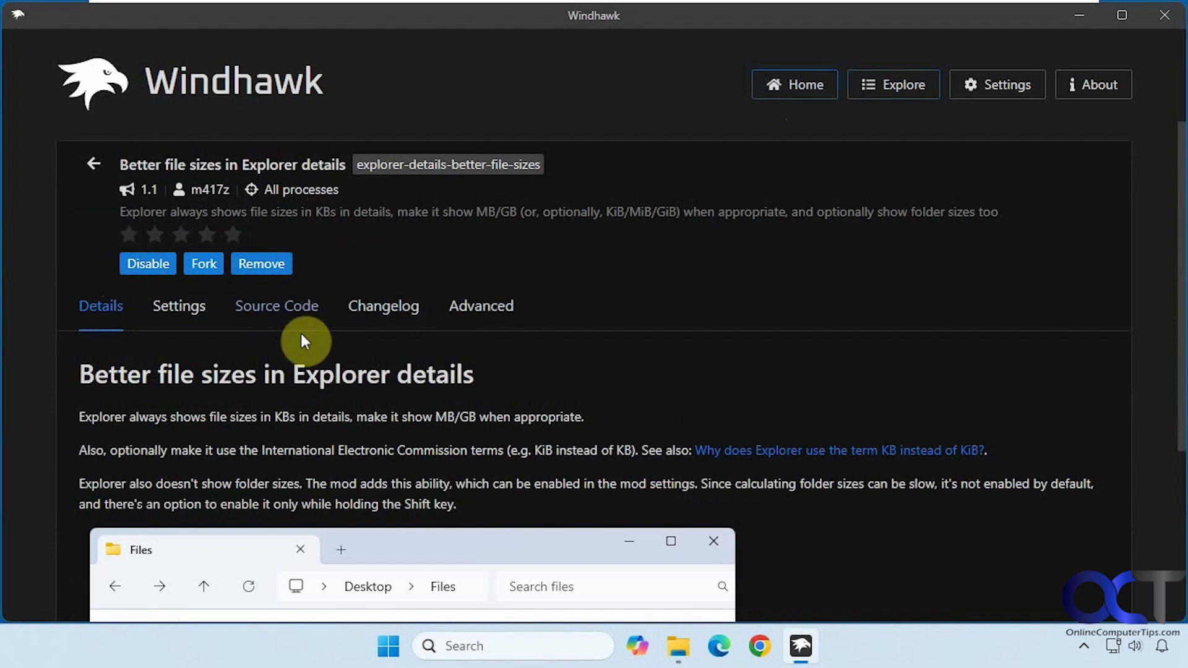
pyautogui.scroll(-1, 395, 459)
pyautogui.scroll(-2, 393, 454)
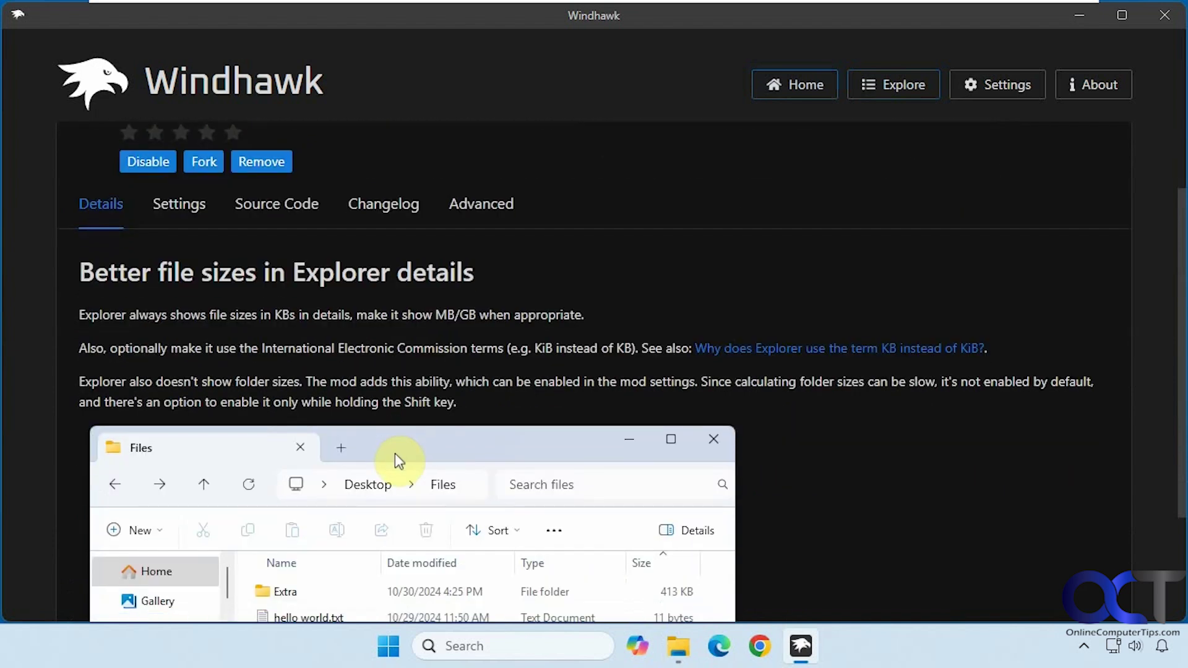
pyautogui.scroll(2, 395, 459)
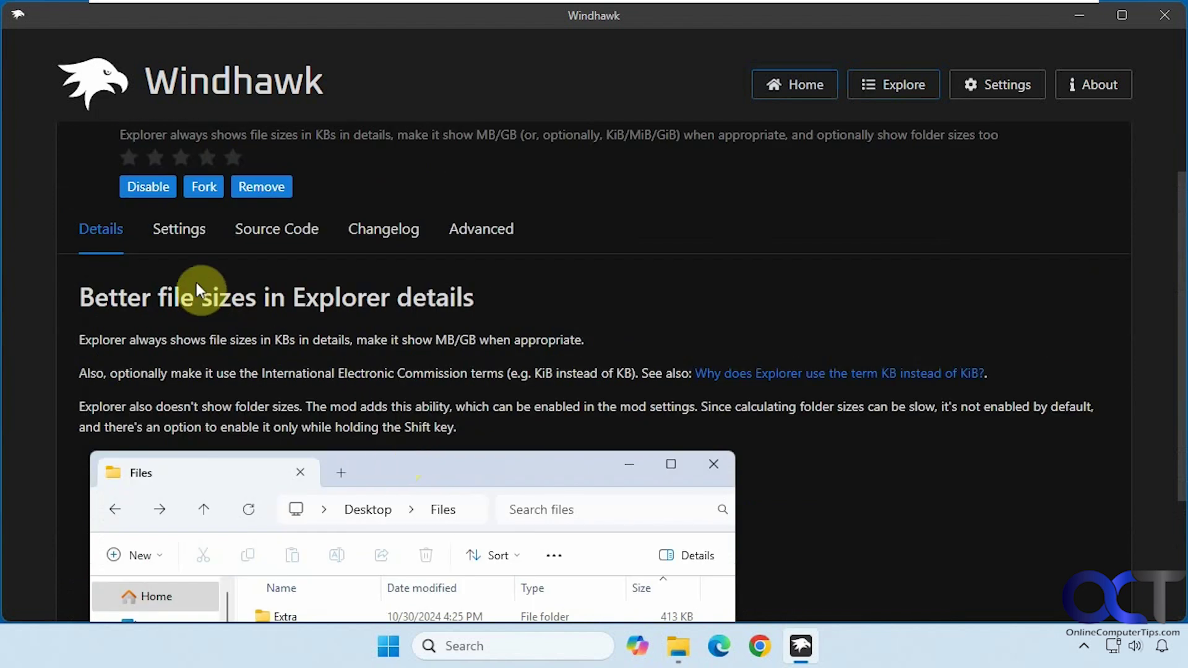
# - Check the mod's Calculate folder sizes (can be slow) choices on the Settings tab, leaving it Disabled
pyautogui.click(192, 233)
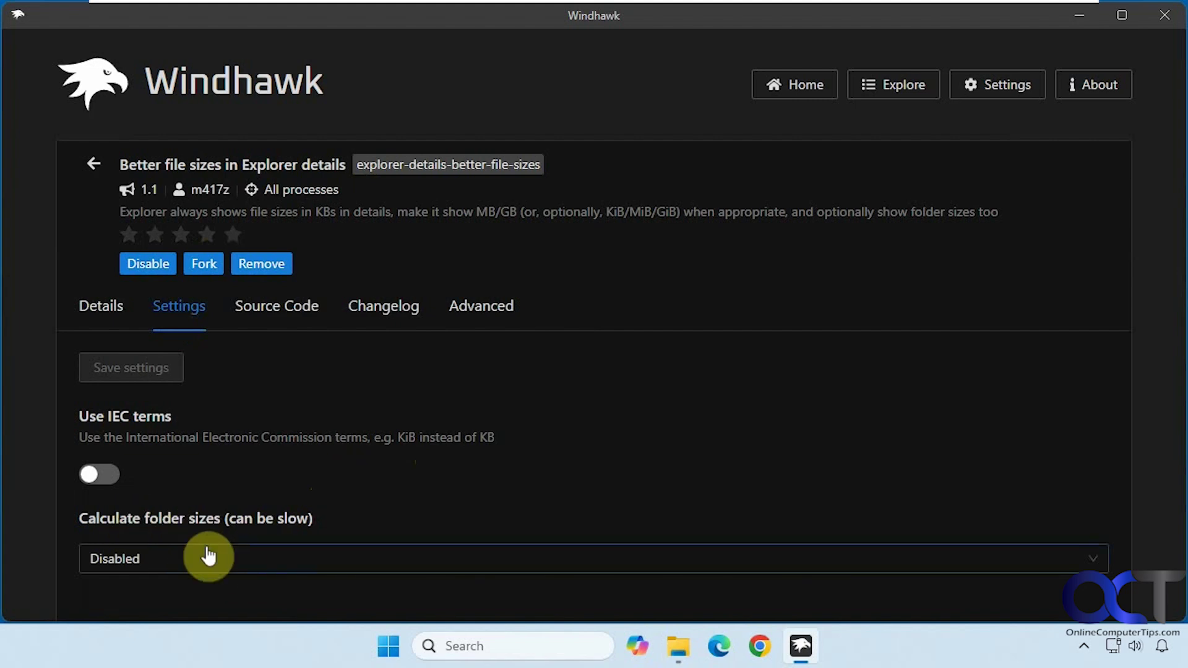
pyautogui.click(199, 565)
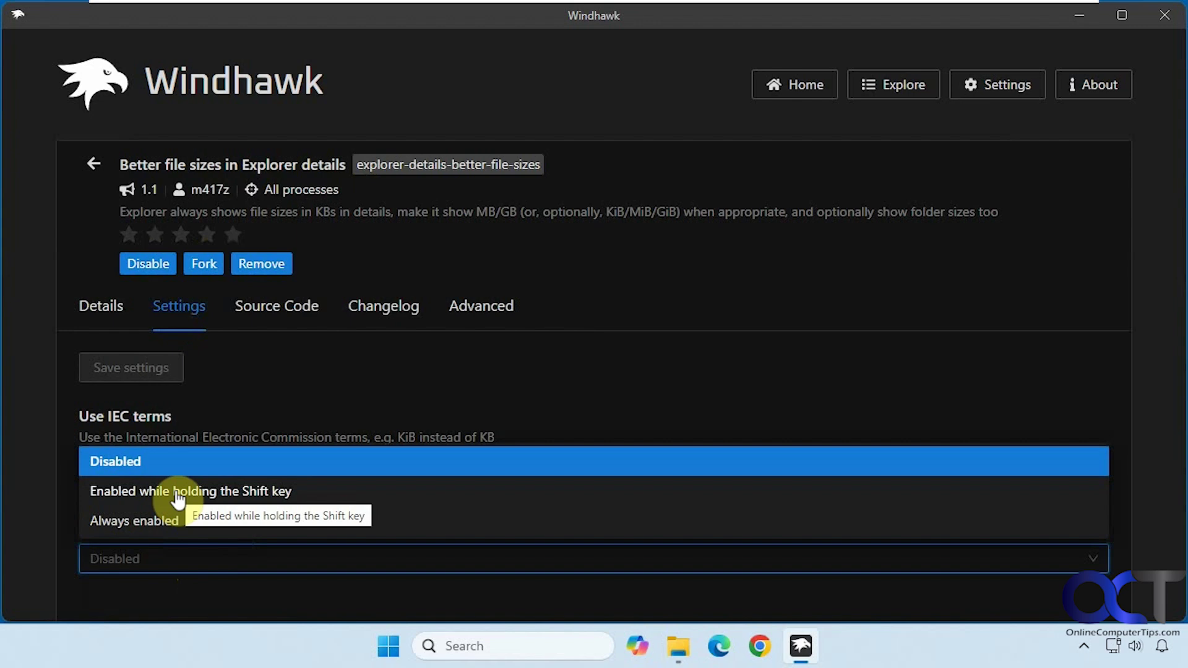
pyautogui.click(519, 392)
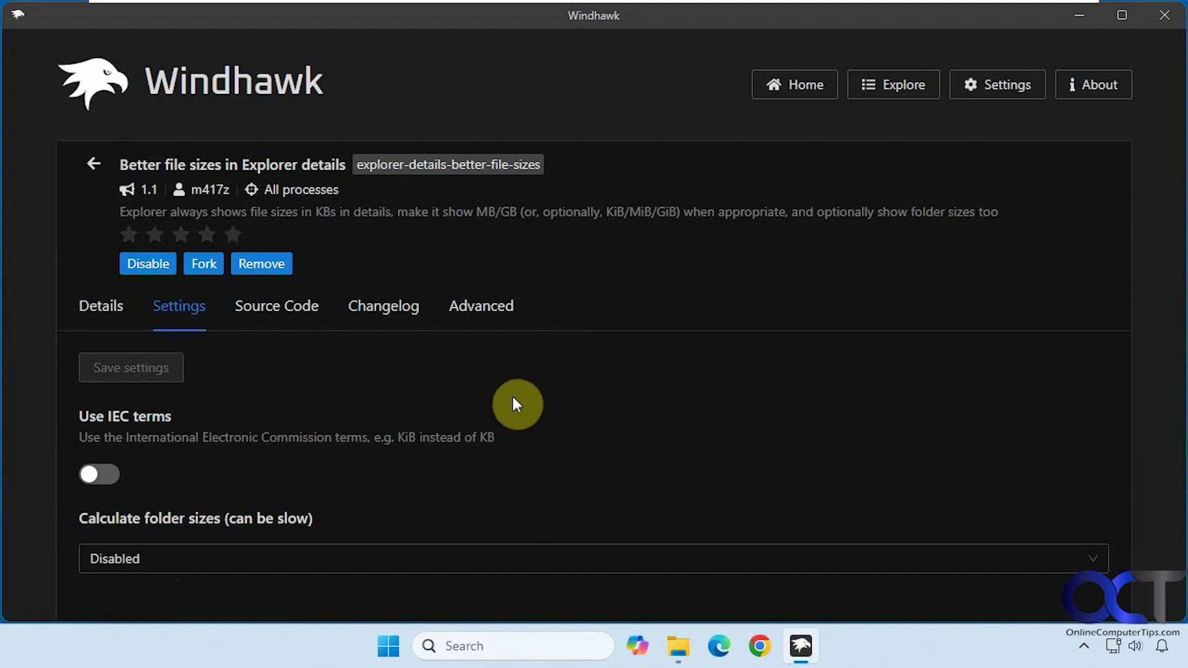
pyautogui.click(254, 561)
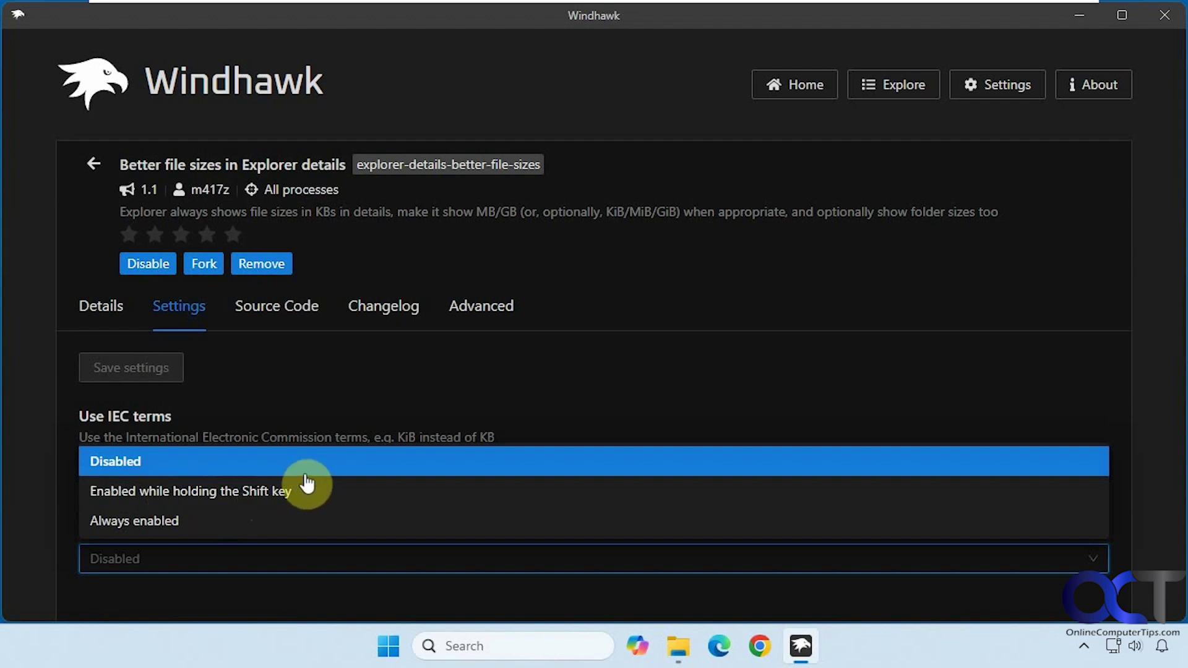
# - Close the dropdown unchanged, bring up the Documents folder, then minimize File Explorer
pyautogui.click(696, 610)
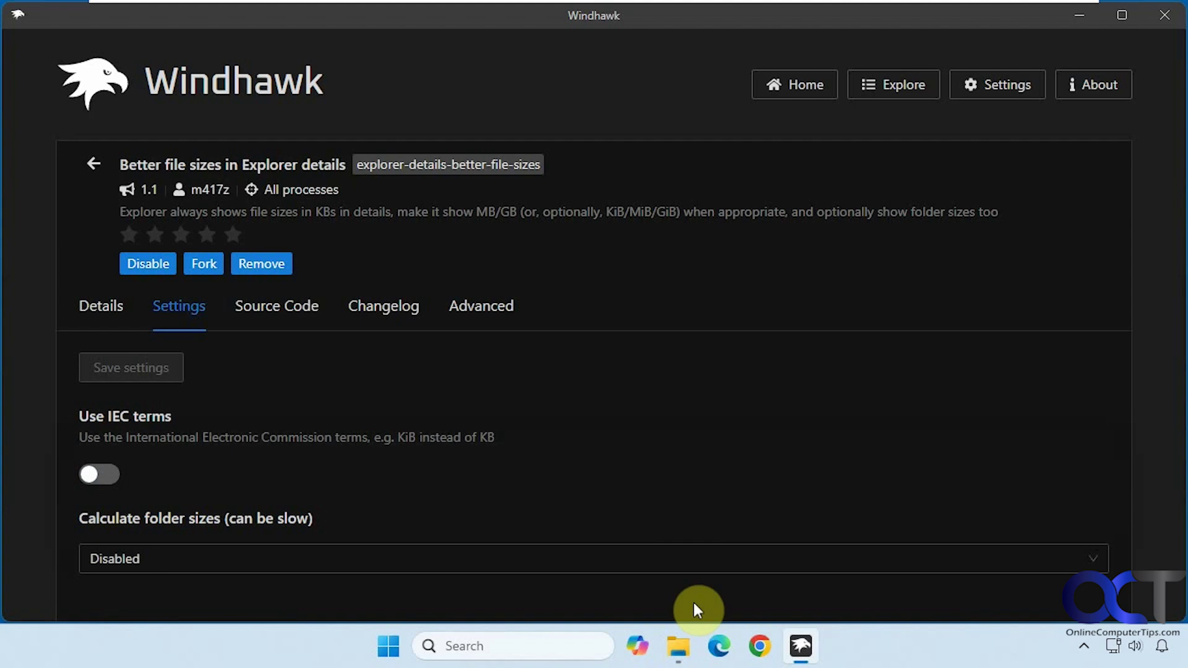
pyautogui.click(679, 646)
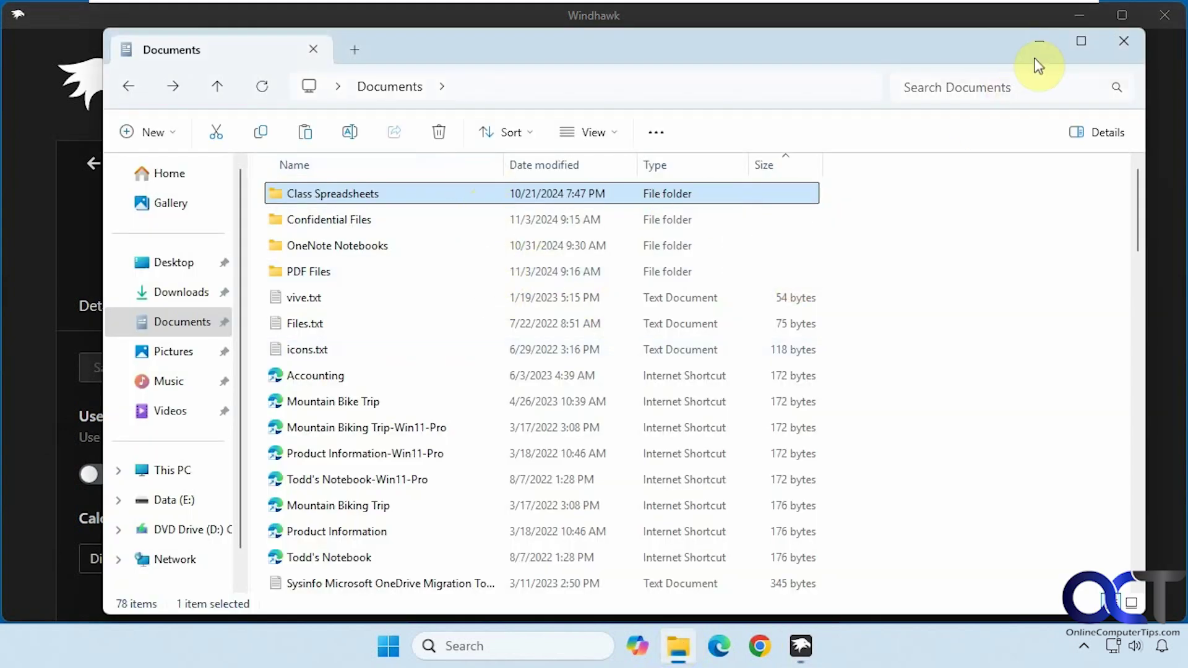
pyautogui.click(1039, 41)
# - Set Calculate folder sizes (can be slow) to Always enabled and save the settings
pyautogui.click(235, 570)
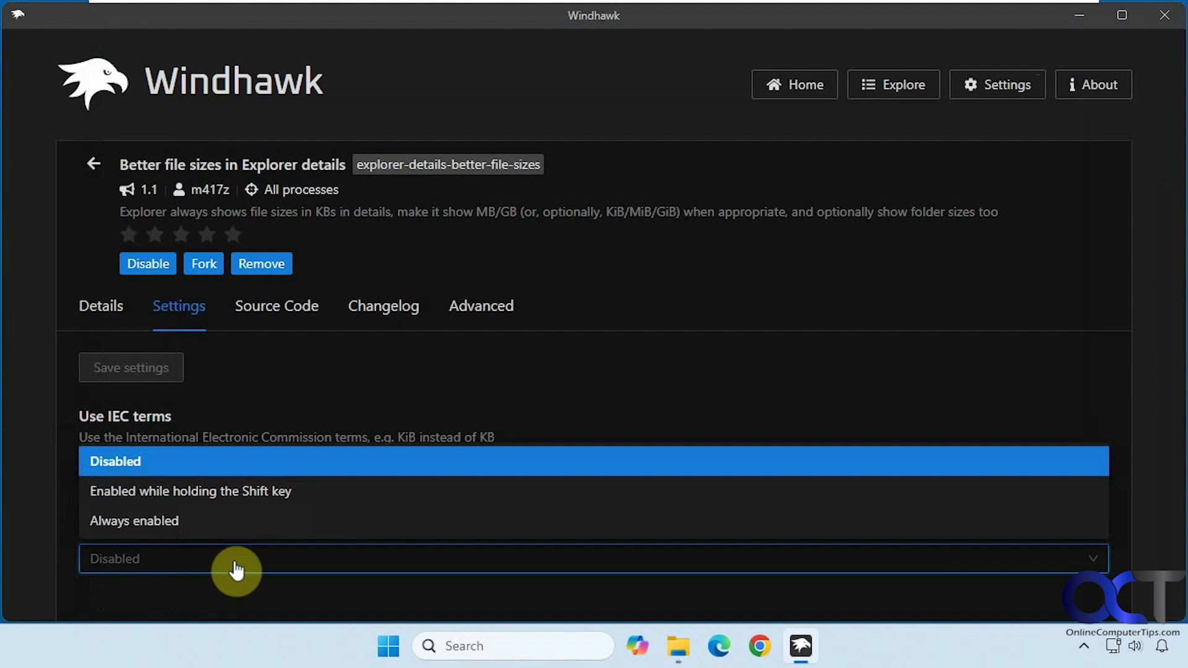
pyautogui.click(171, 522)
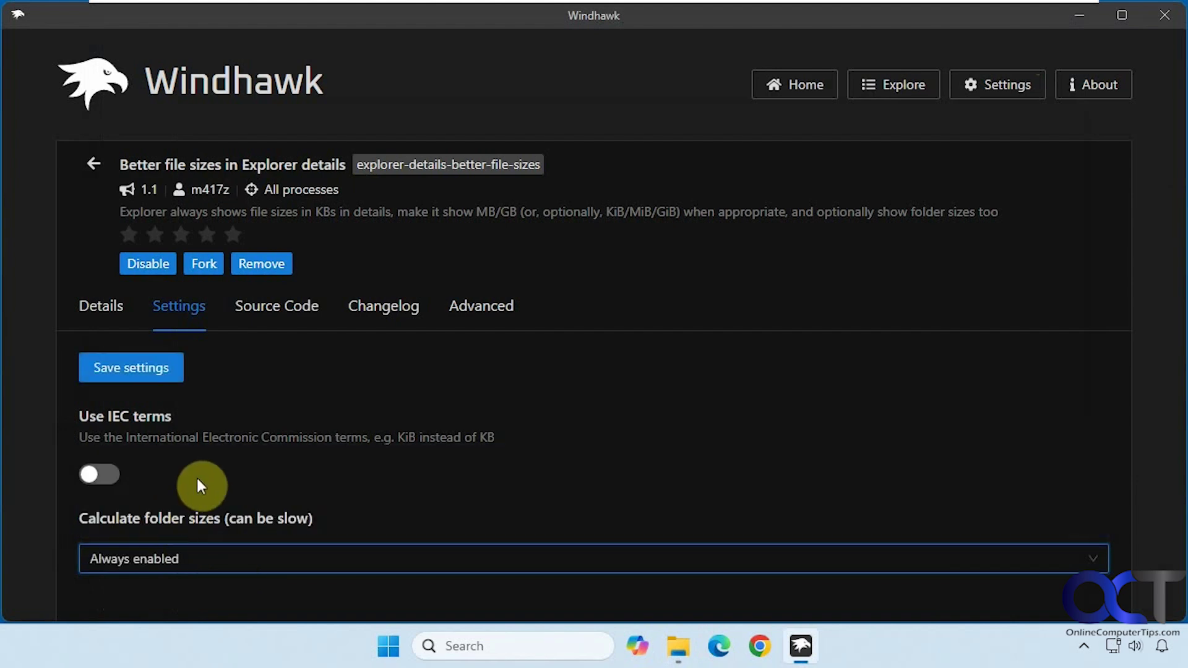
pyautogui.click(138, 372)
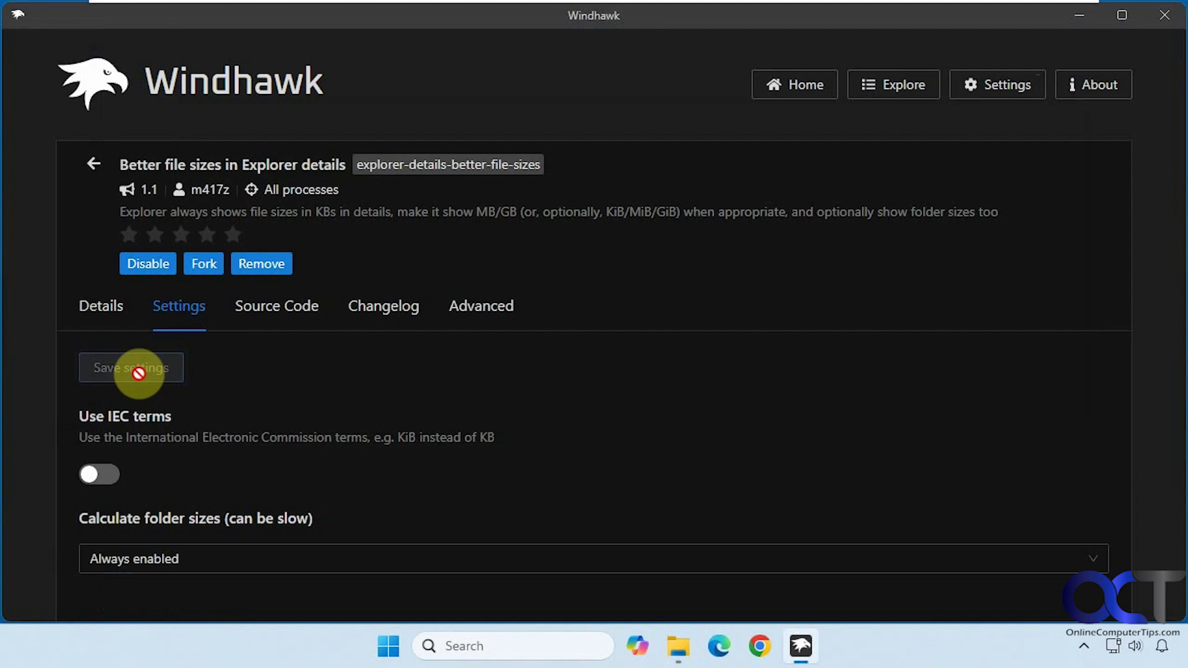
# - Refresh Documents so folder sizes like Confidential Files (62.3 MB) appear, then sort by size
pyautogui.click(675, 645)
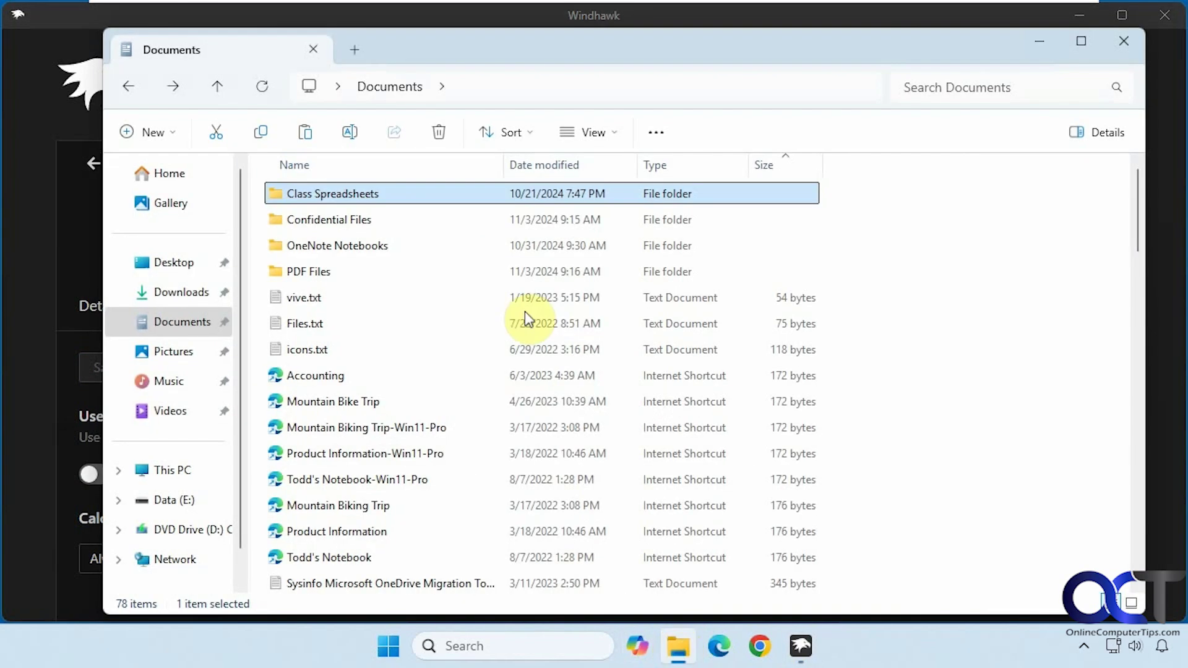
pyautogui.click(268, 91)
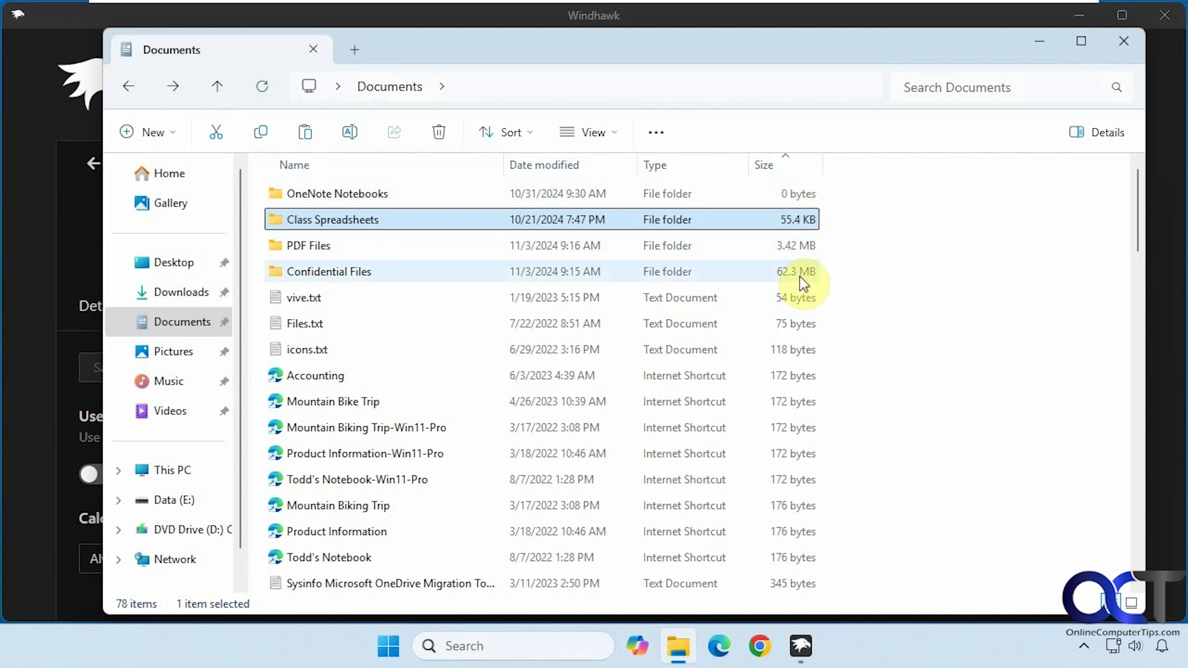
pyautogui.click(779, 165)
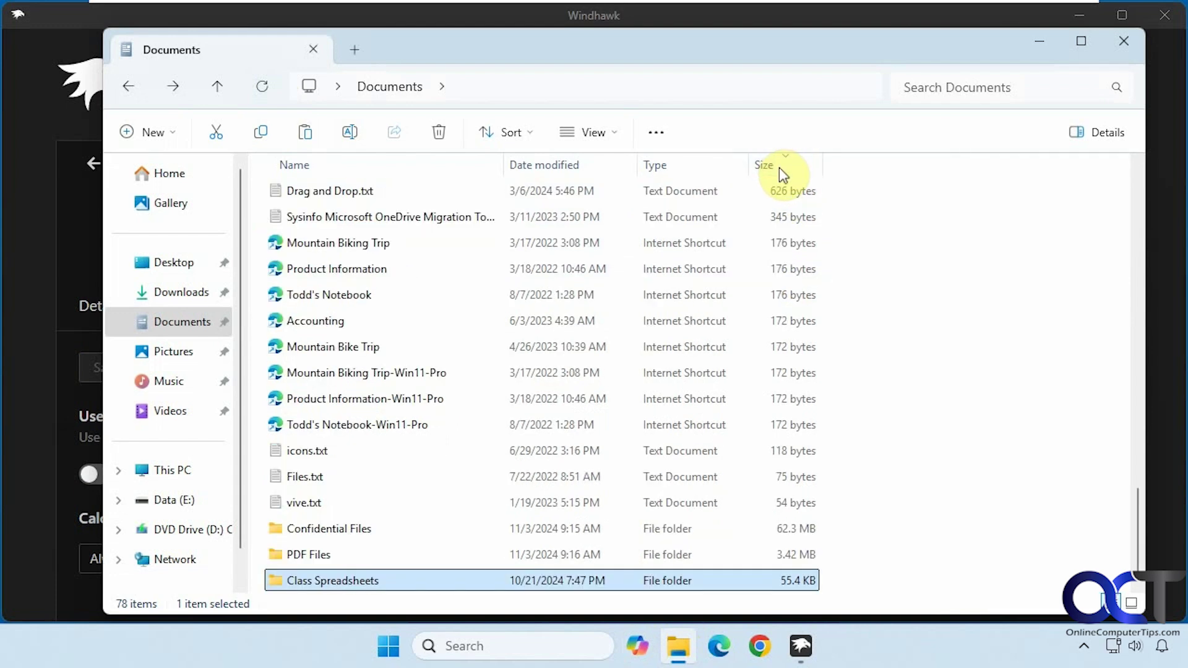
pyautogui.scroll(-1, 941, 407)
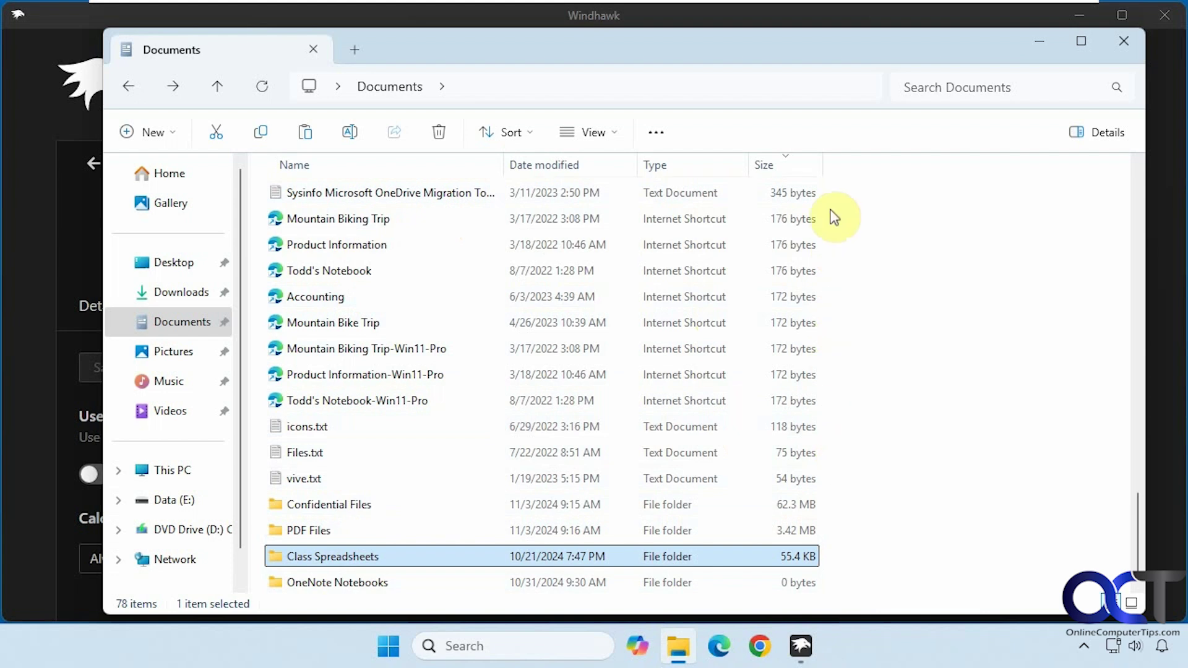
pyautogui.click(801, 172)
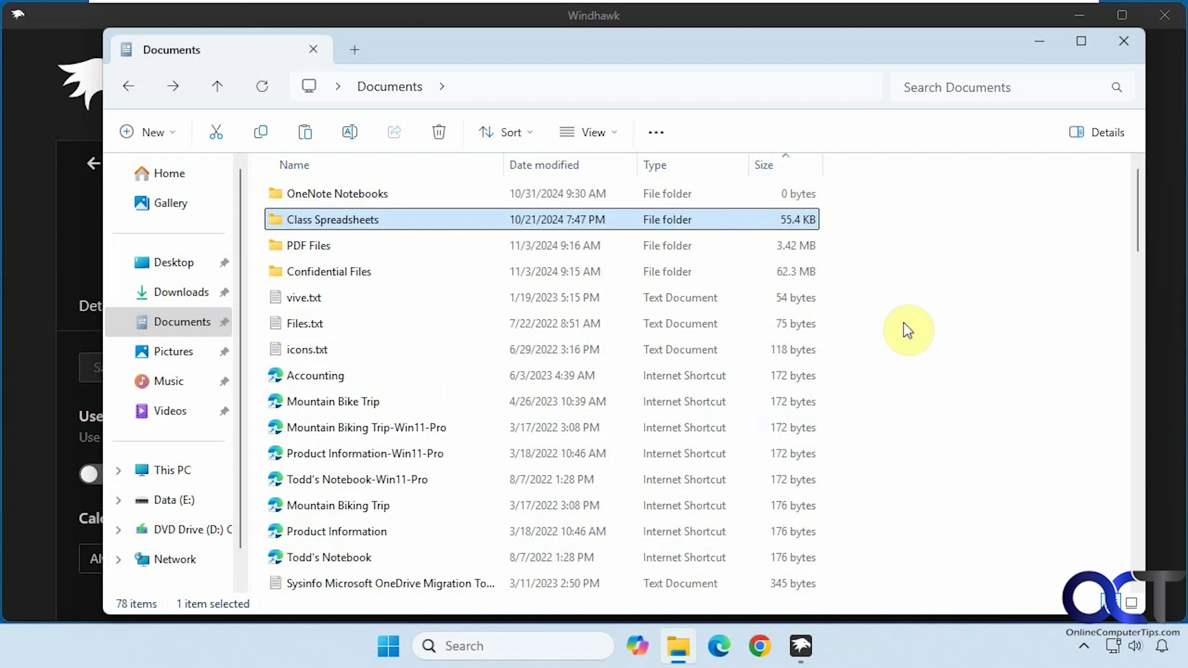
# - In Windhawk, save Calculate folder sizes as Enabled while holding the Shift key
pyautogui.click(801, 646)
pyautogui.click(286, 560)
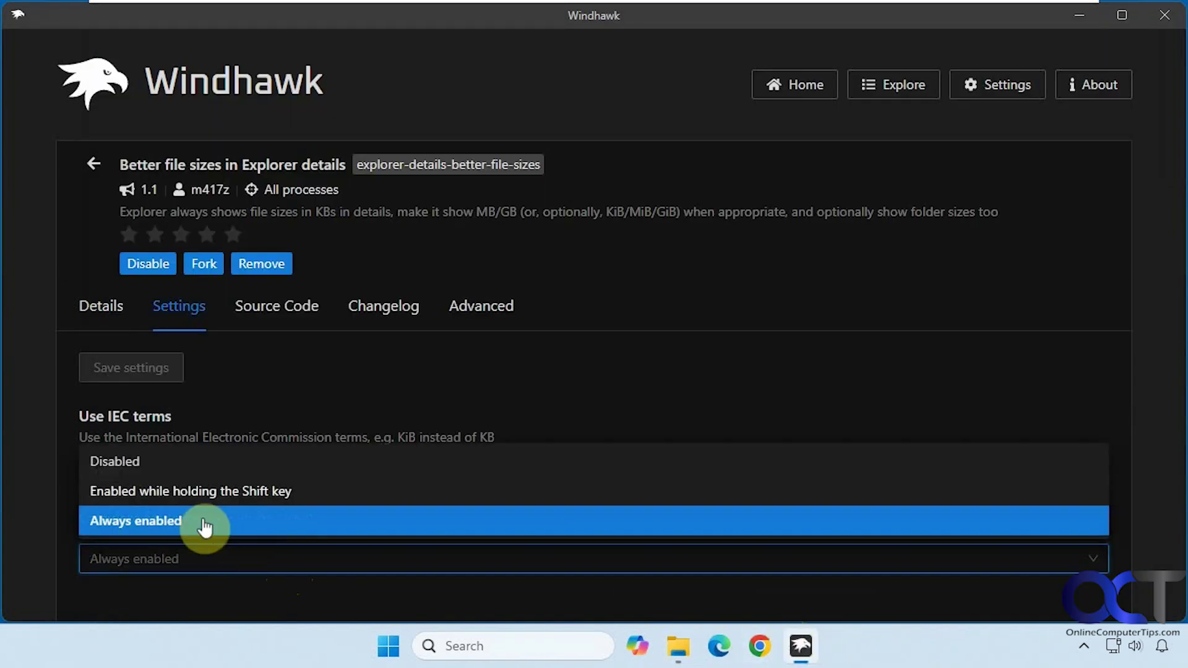
pyautogui.click(185, 489)
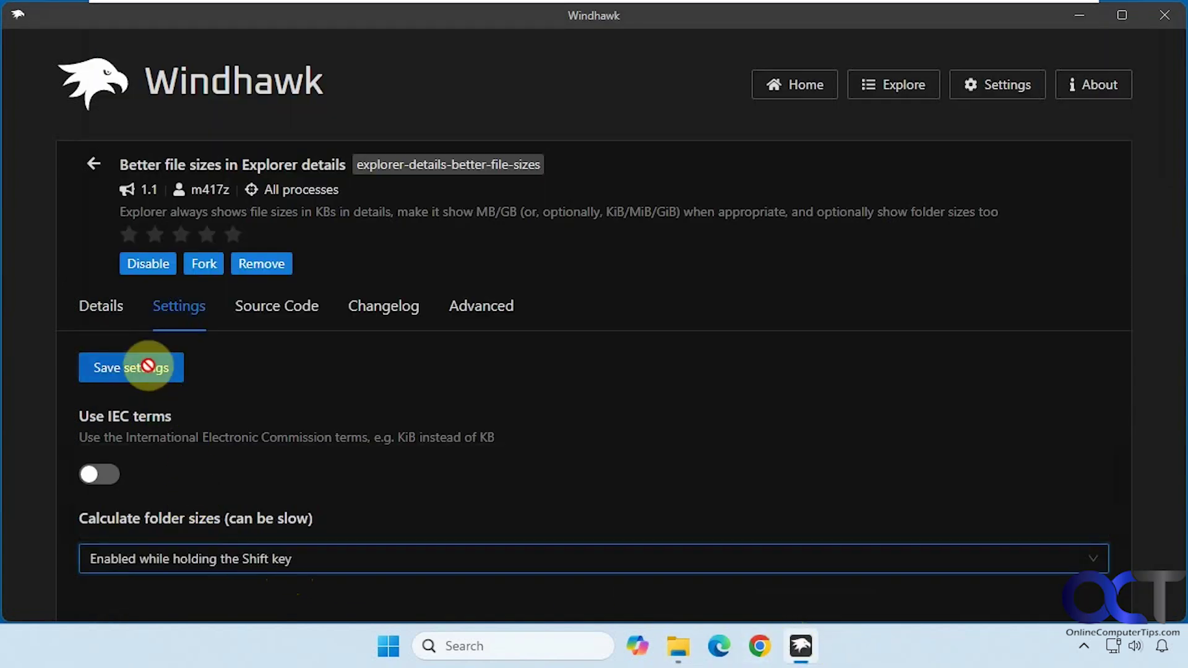
pyautogui.click(147, 367)
# - Refresh Documents plainly, then with Shift to show folder sizes, then plainly to clear them
pyautogui.click(677, 634)
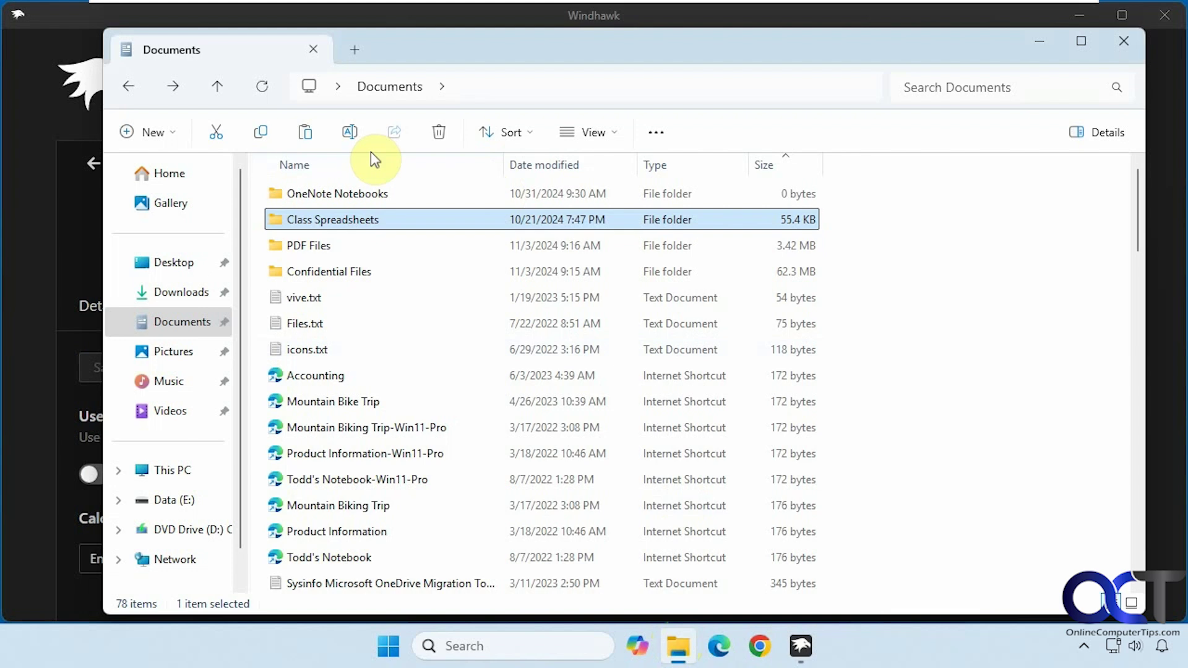
pyautogui.click(264, 88)
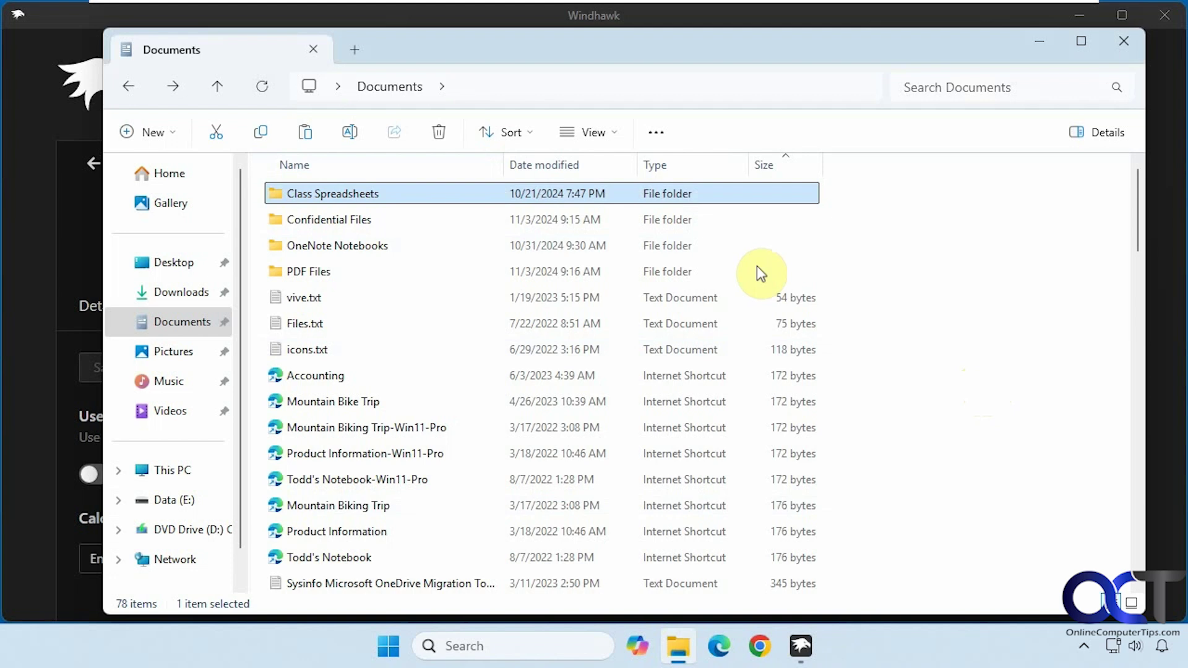
pyautogui.click(261, 87)
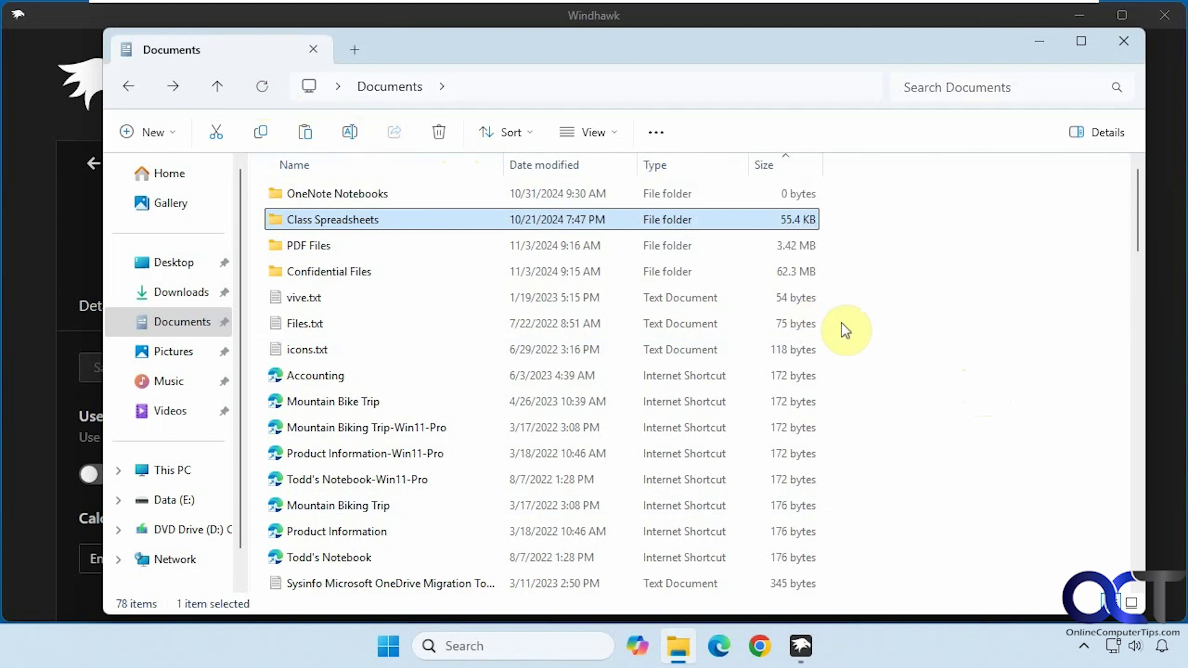
pyautogui.click(264, 88)
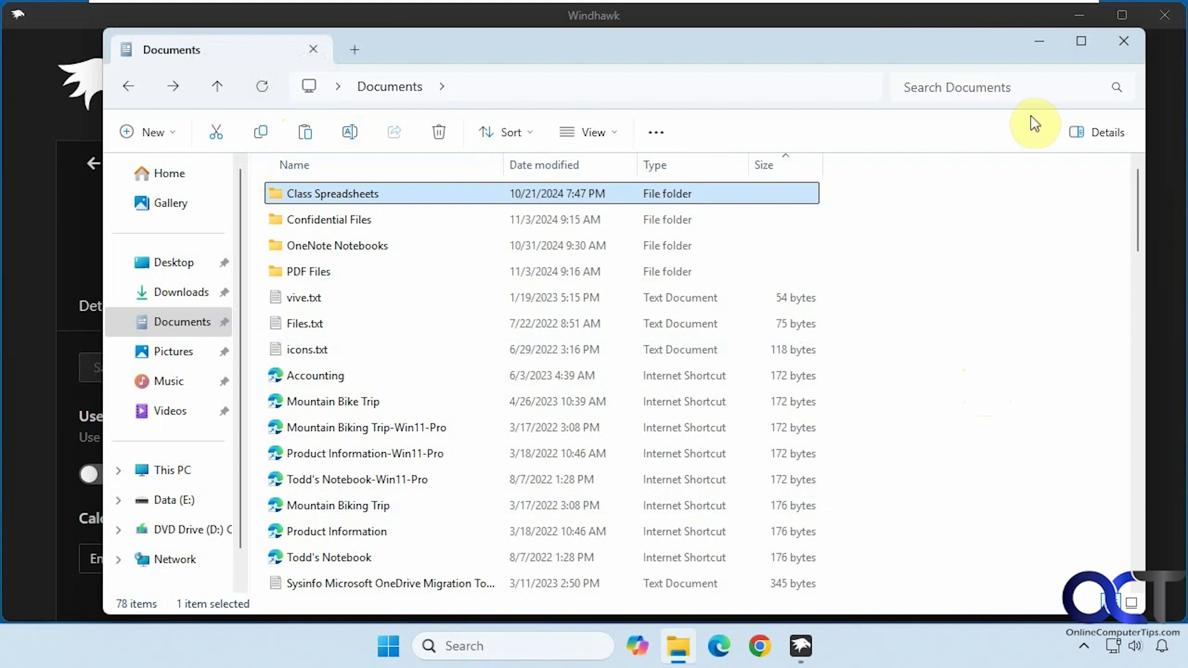
# - Save Calculate folder sizes as Disabled, then go to Windhawk's Explore mod catalogue
pyautogui.click(1040, 42)
pyautogui.click(214, 556)
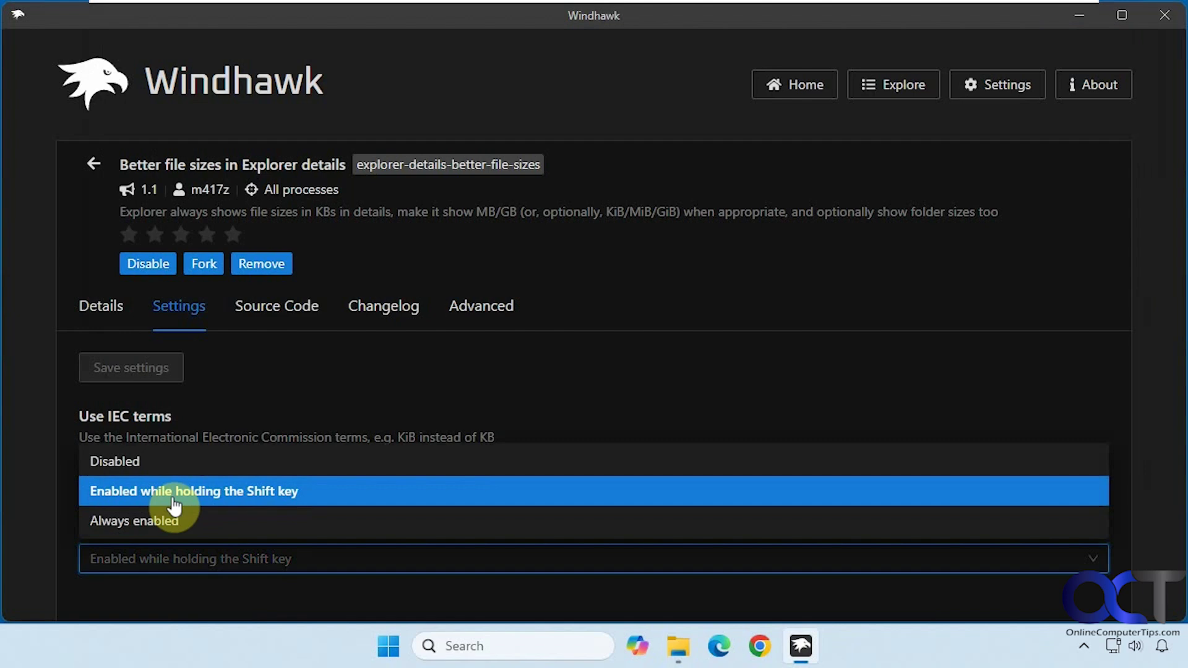
pyautogui.click(156, 464)
pyautogui.click(158, 375)
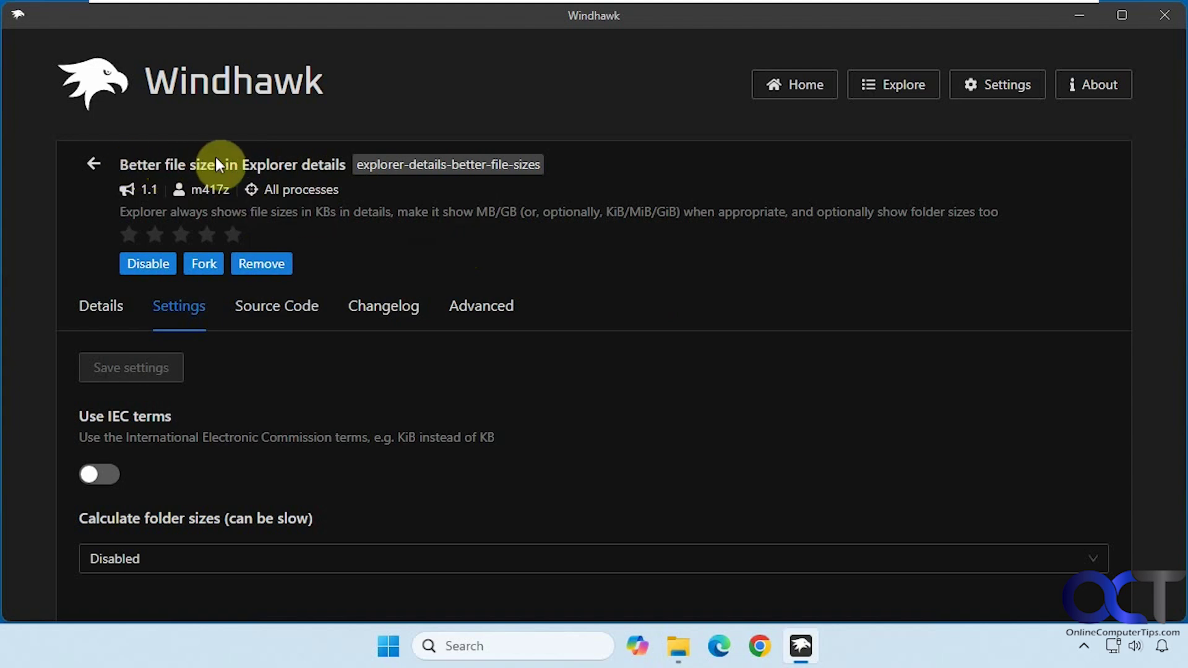
pyautogui.click(866, 94)
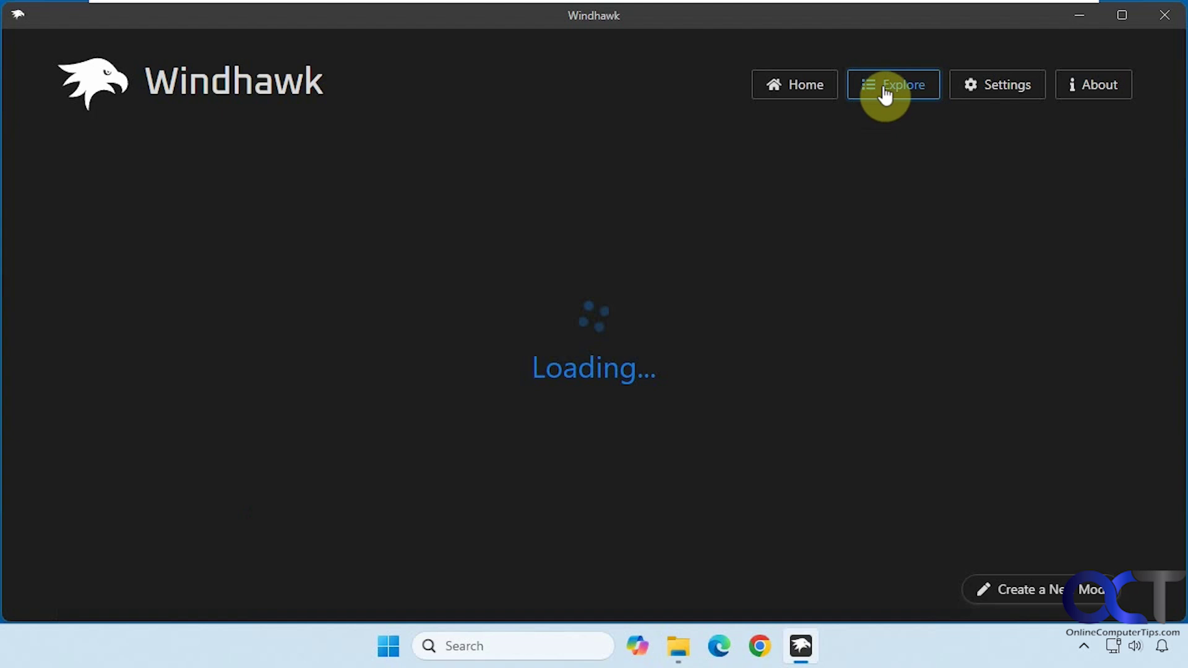